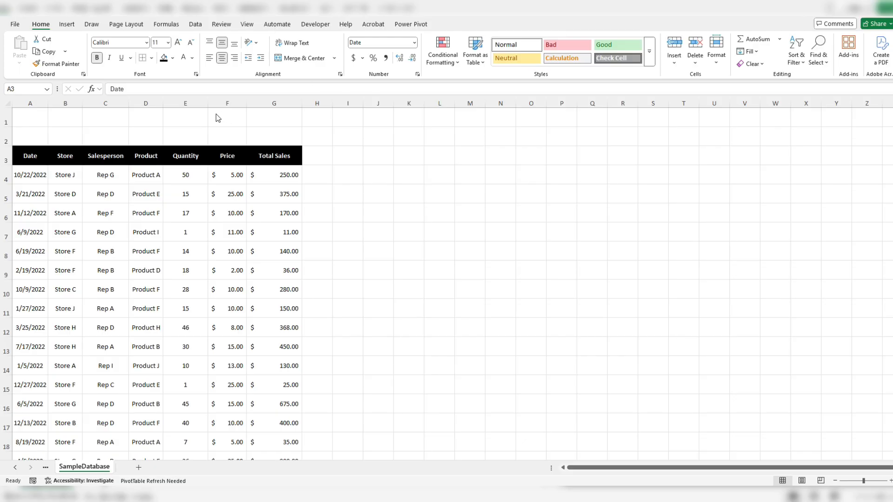
Enter the formula =SUM(IF(ISERROR(A3:G1000),1,0)) in cell F1 to count the errors in the data
left_click(244, 119)
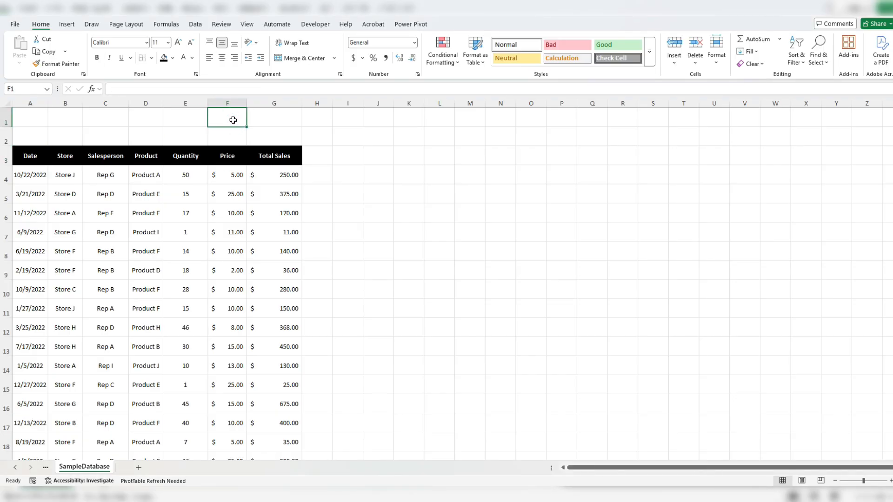
type("=")
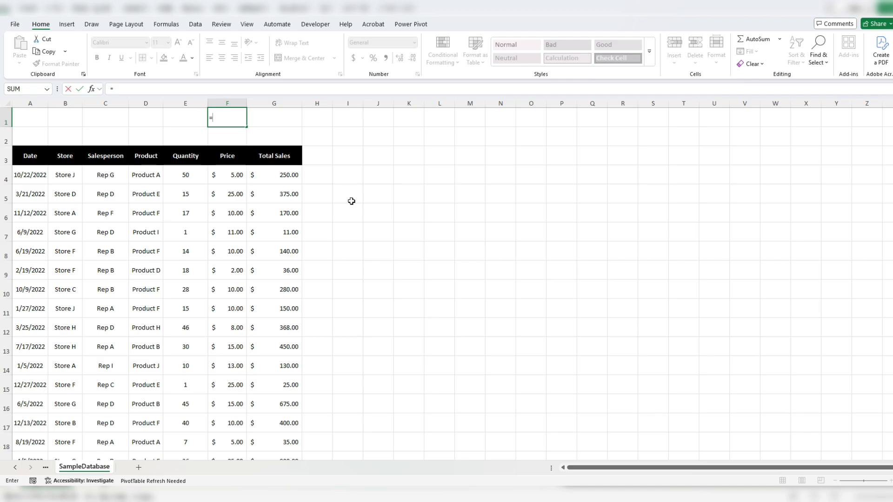
type("sum")
key("Tab")
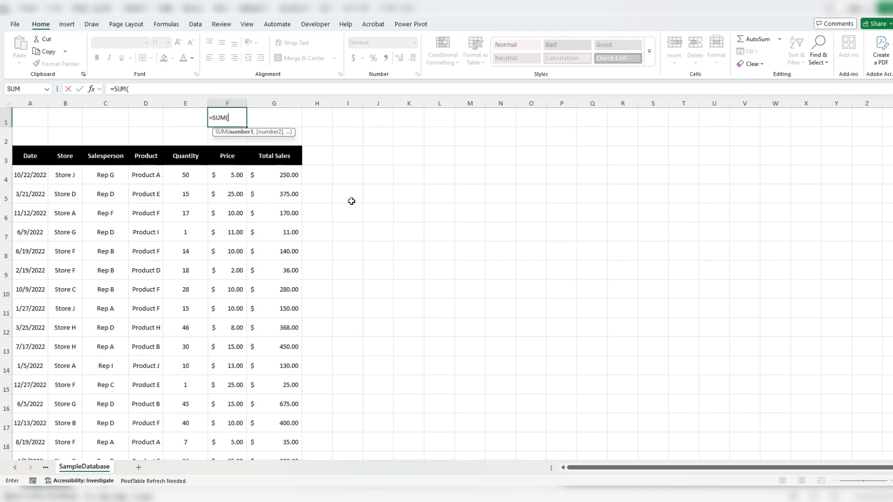
type("if")
key("Tab")
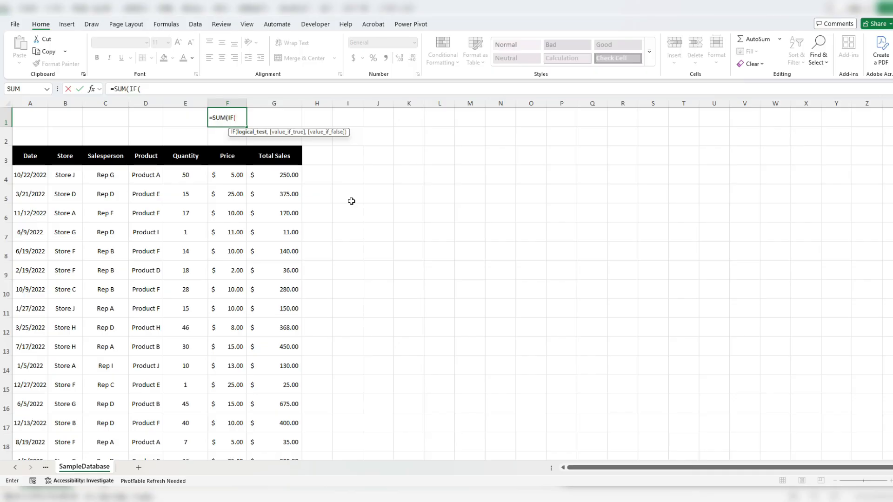
type("IS")
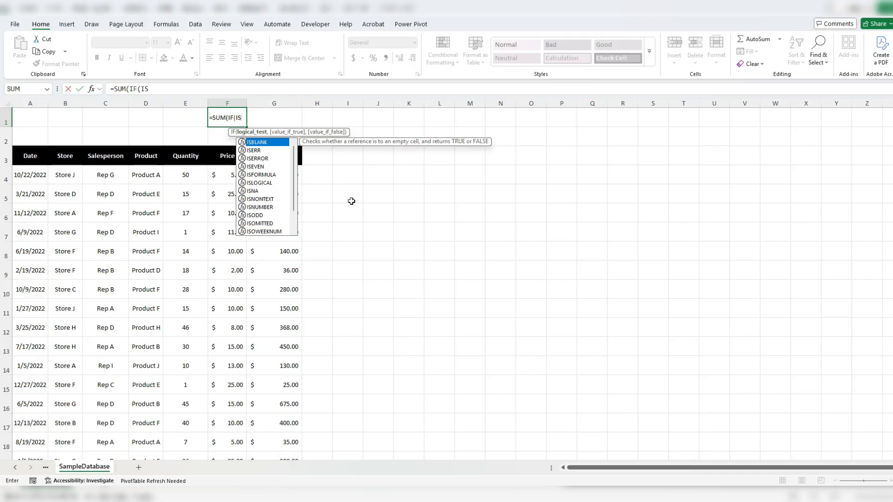
type("ERROR(")
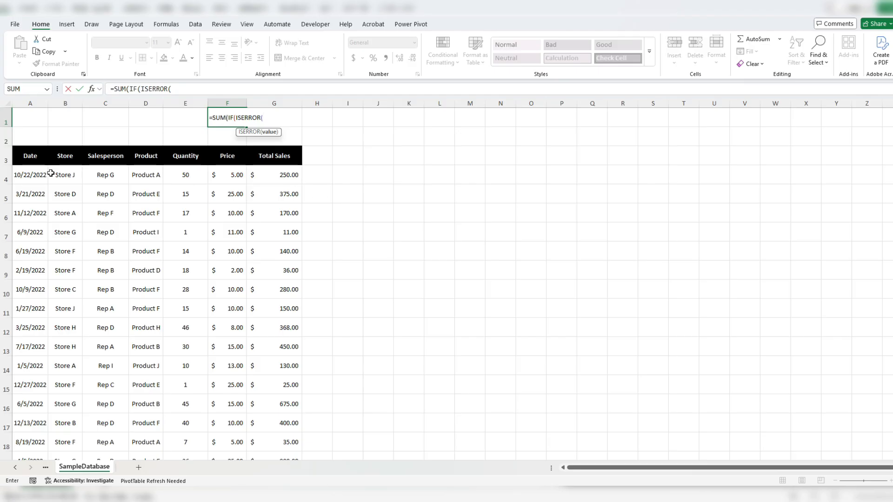
left_click_drag(26, 156, 292, 331)
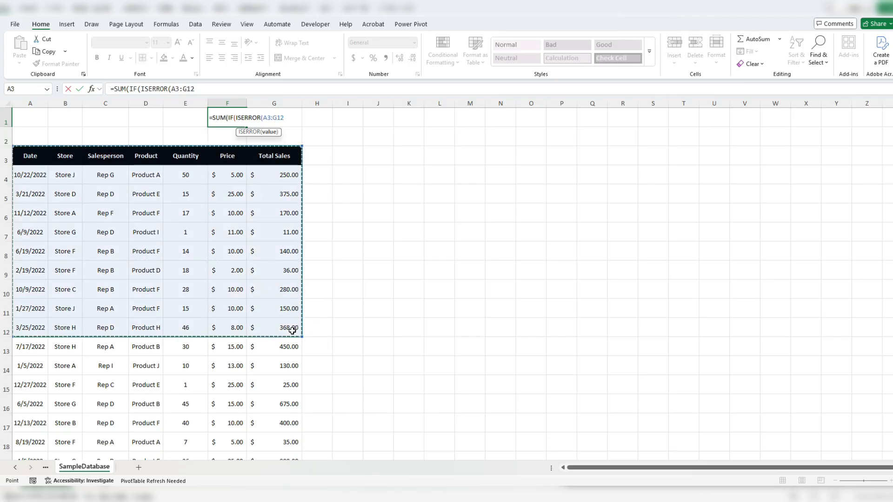
key("BackSpace")
type("000")
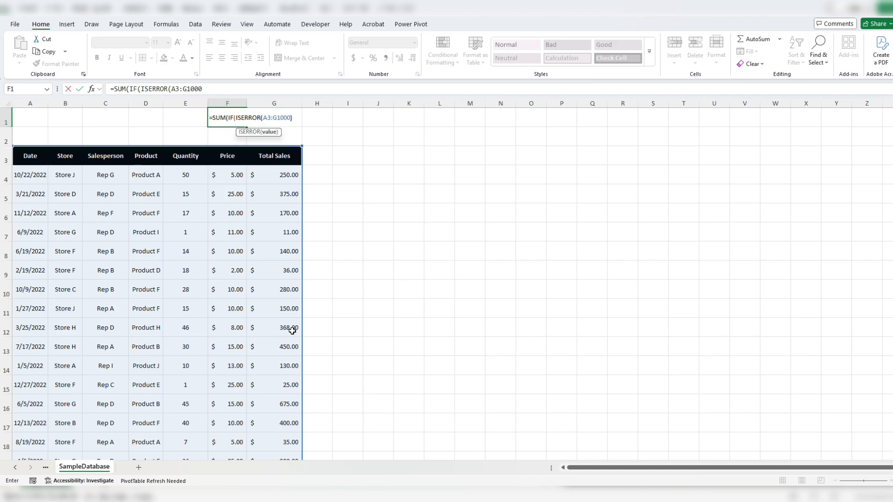
type("),")
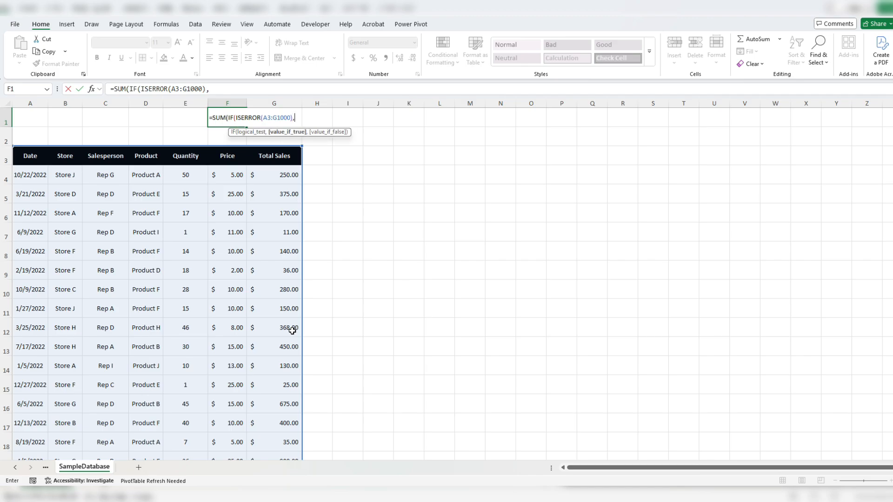
type("1,0)")
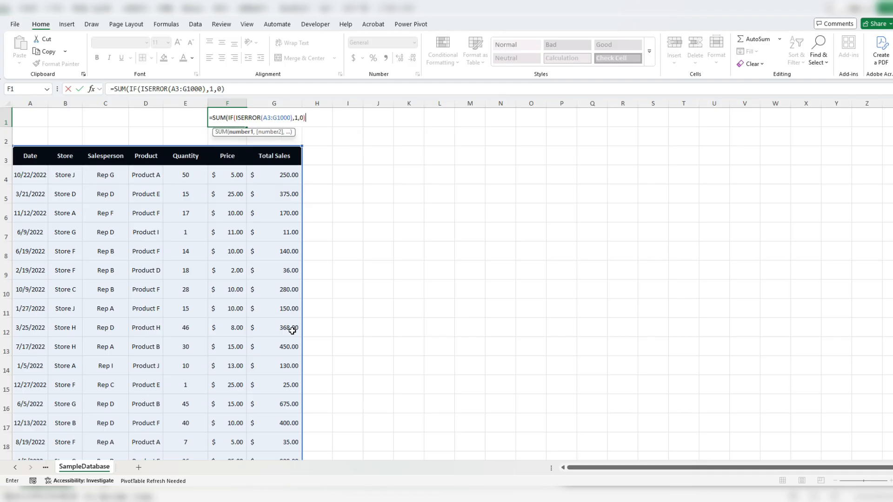
type(")")
key("ctrl+Return")
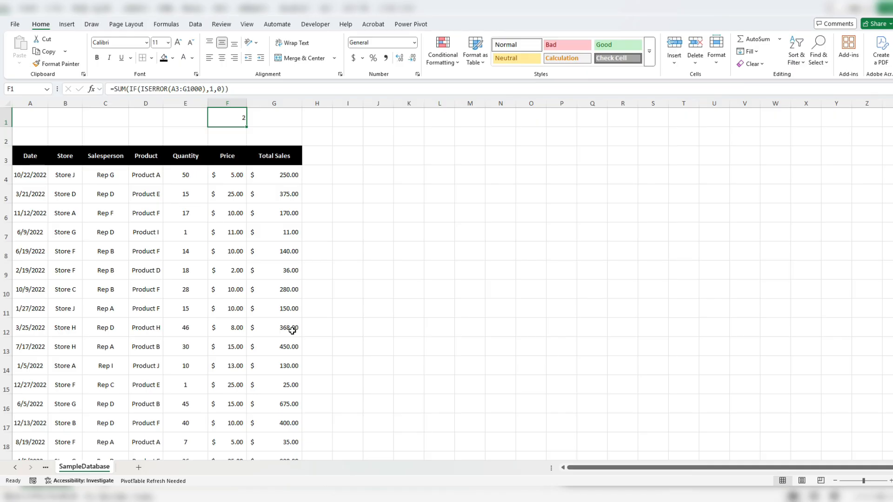
Enter the formula =IF(F1=0,"","ERRORS FOUND") in cell G1 as a label for the error count
key("Right")
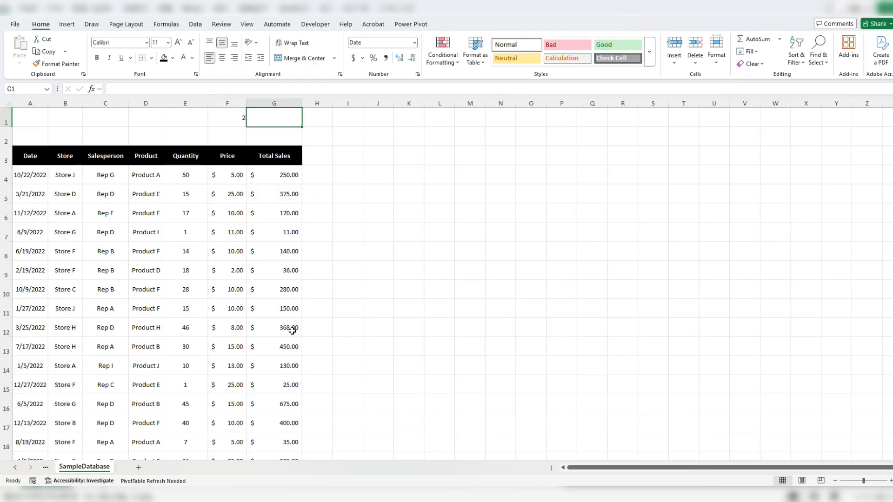
type("=if(")
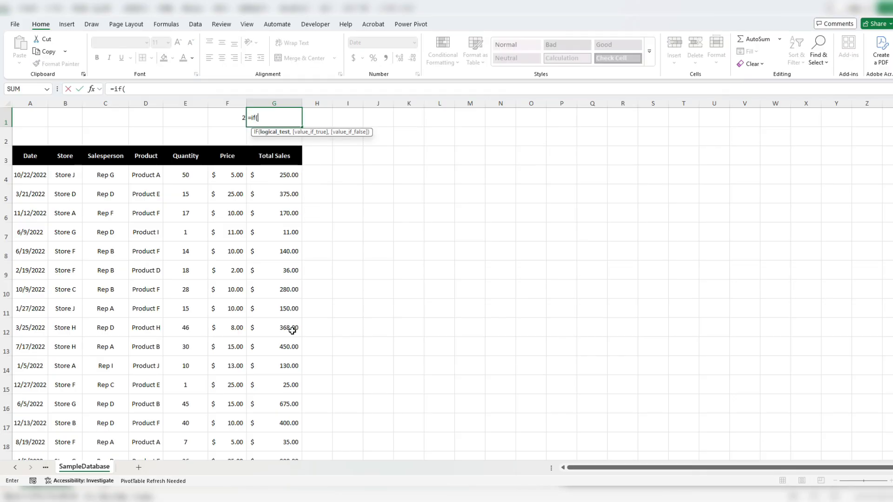
key("Left")
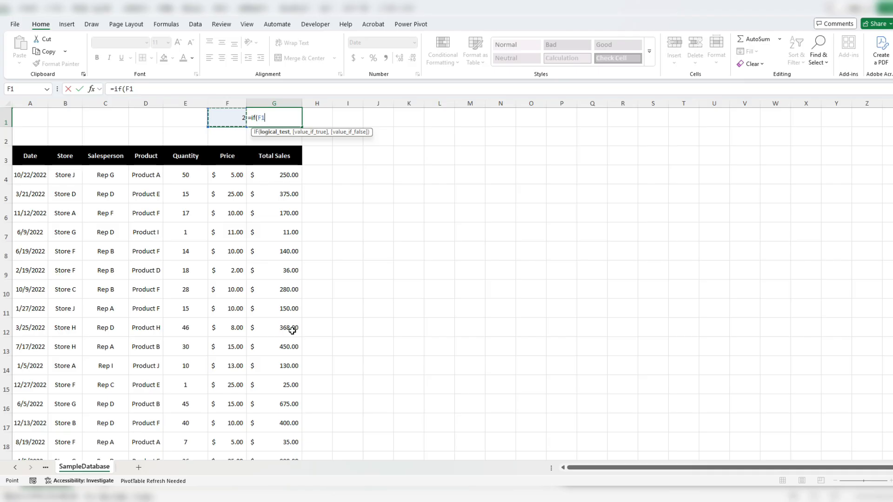
type("=0,")
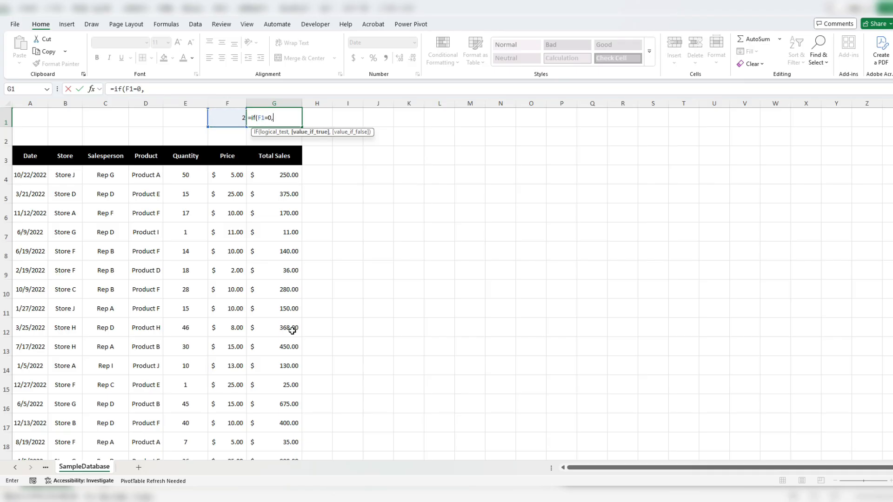
type("\"\",")
type("\"ERRORS")
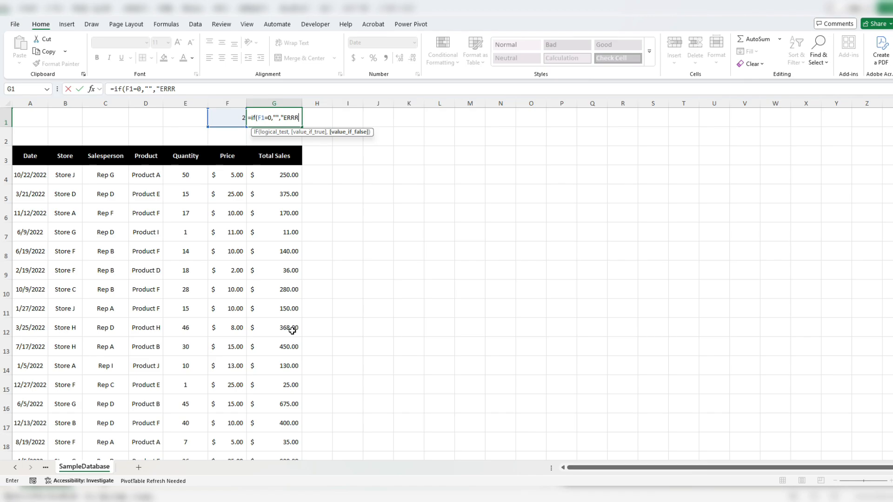
type(" FOUND\")")
key("Return")
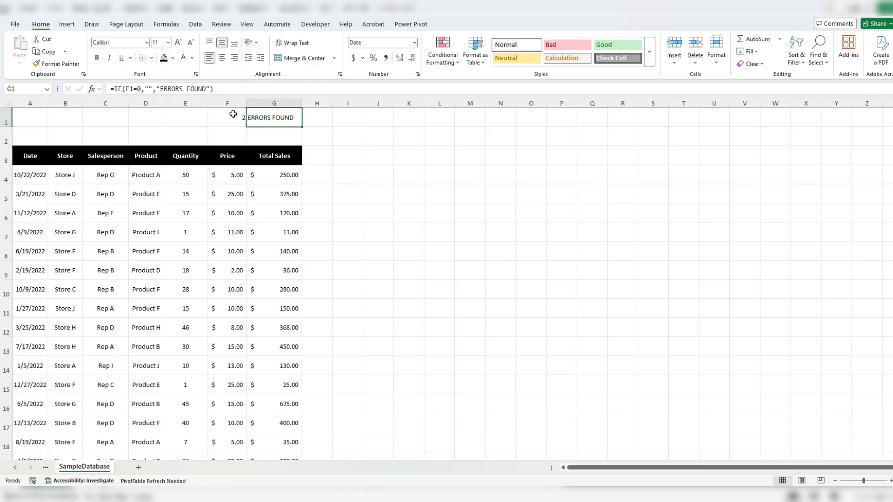
Start a new formula-based conditional formatting rule for F1:G1 with the condition =$F1>0
left_click_drag(233, 117, 267, 119)
left_click(442, 55)
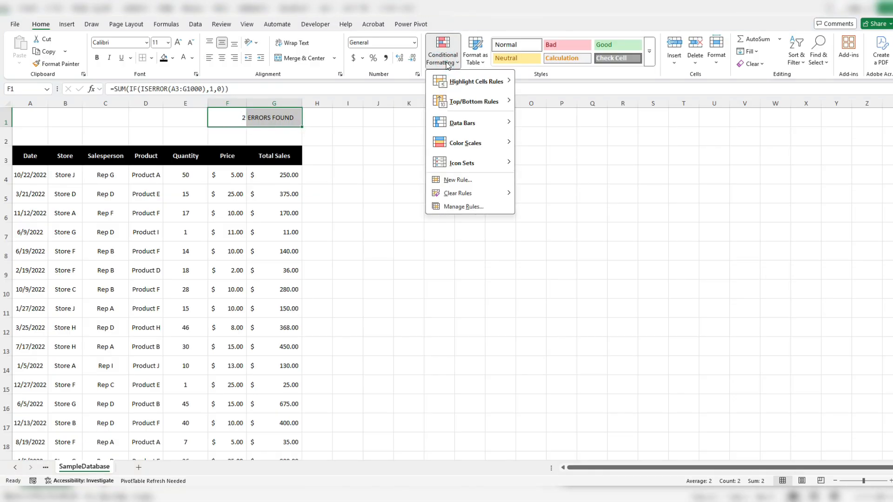
left_click(473, 177)
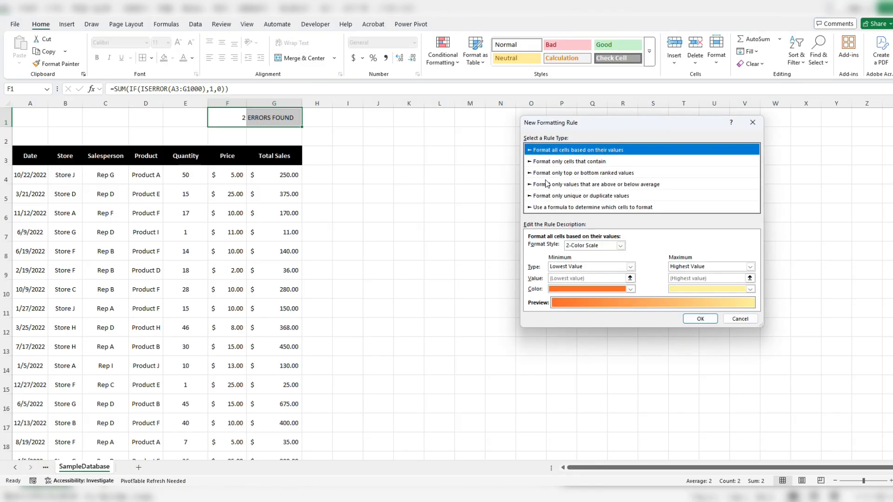
left_click(586, 207)
left_click(587, 248)
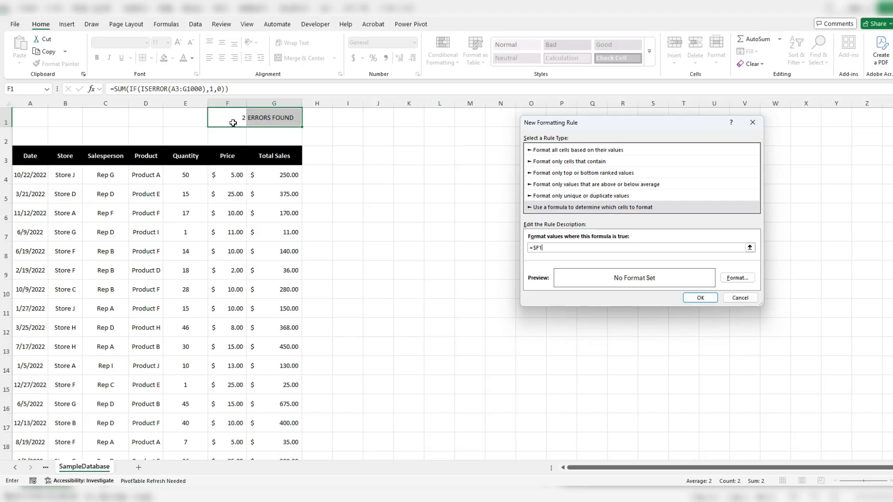
type(">0")
Give the rule a red fill and white font, and apply it to the cells
left_click(739, 278)
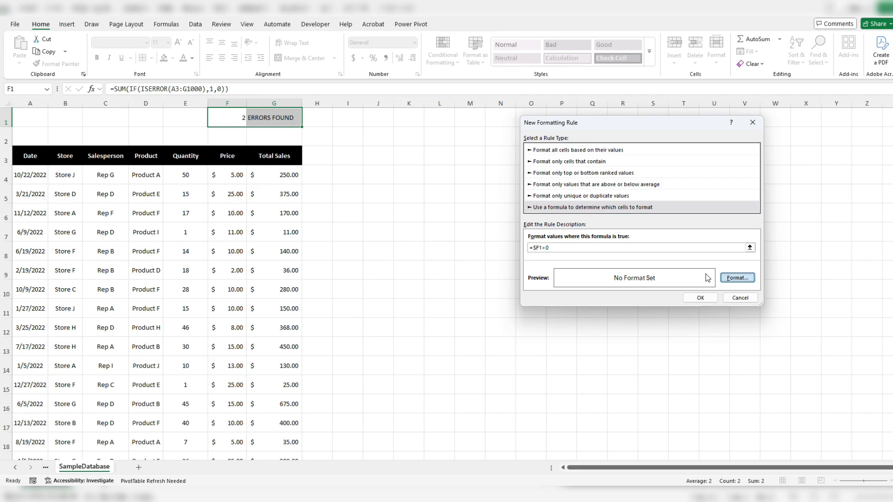
left_click(605, 107)
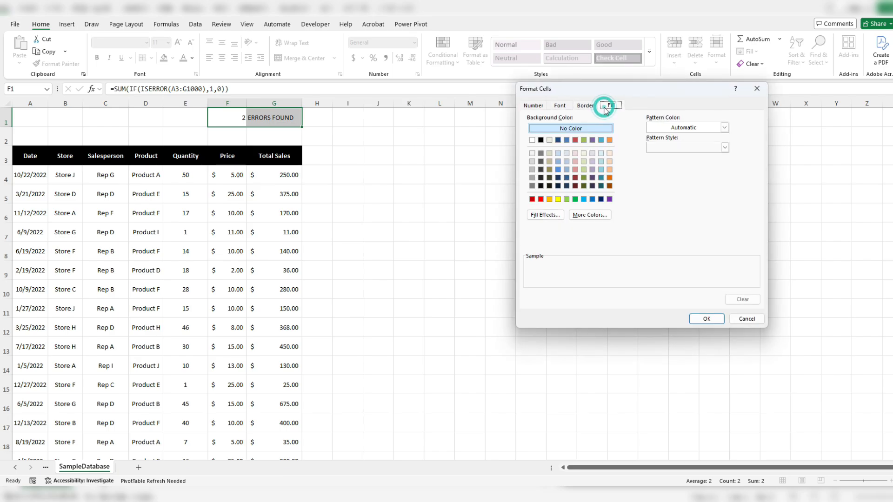
left_click(541, 199)
left_click(563, 107)
left_click(712, 185)
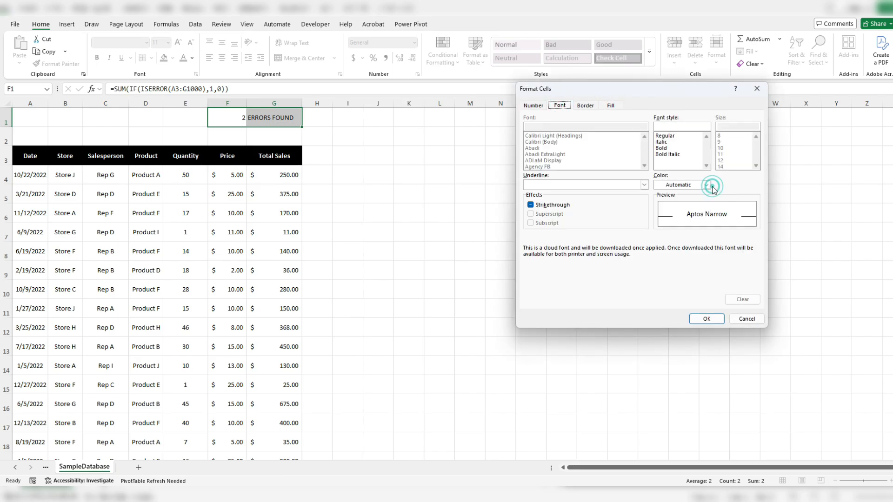
left_click(662, 219)
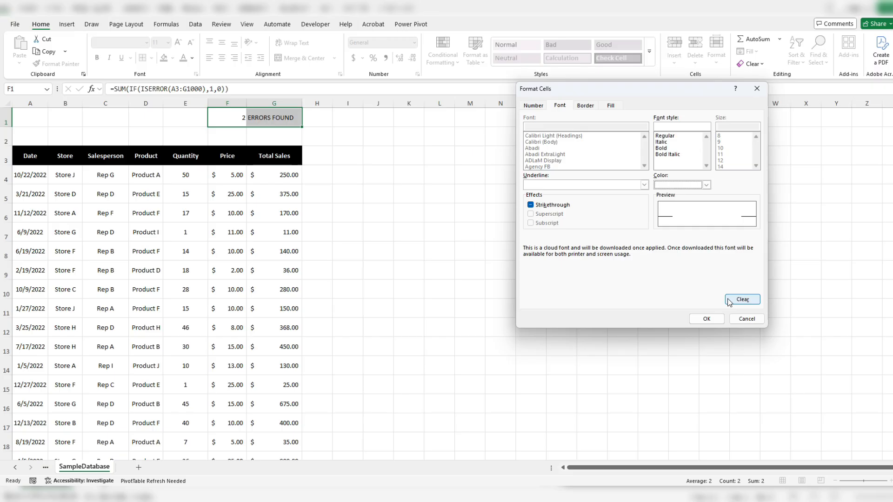
left_click(706, 318)
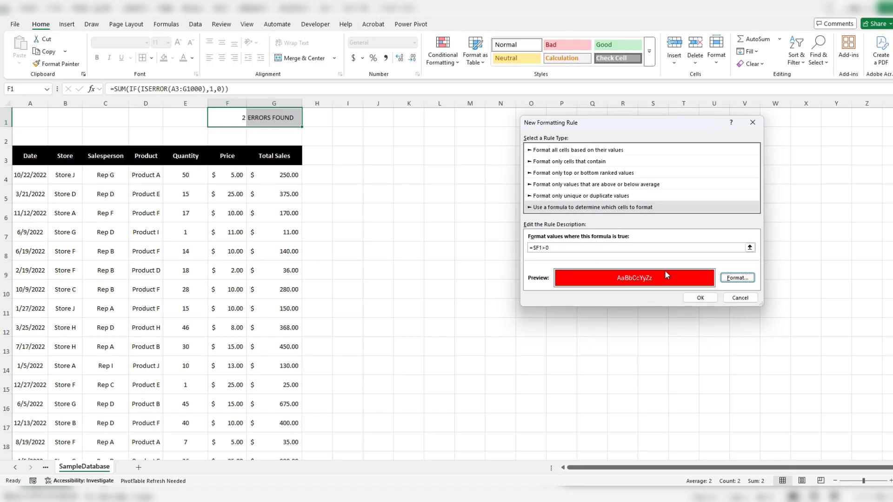
left_click(694, 298)
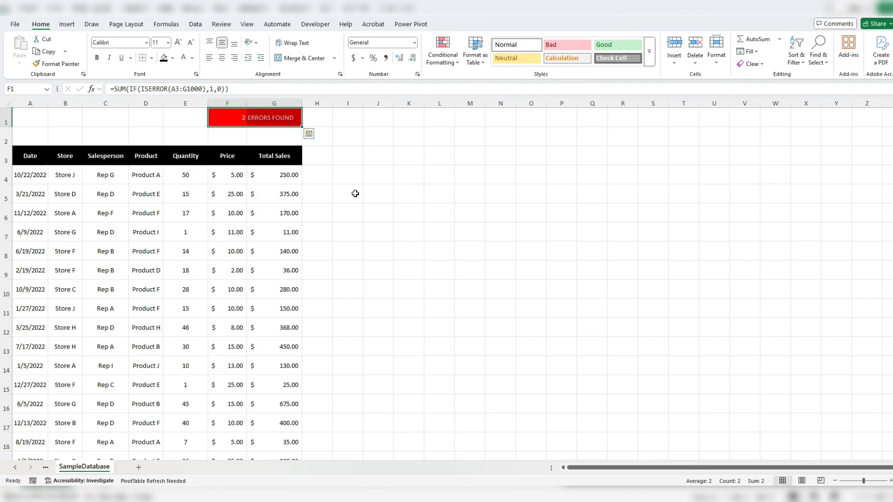
left_click(290, 121)
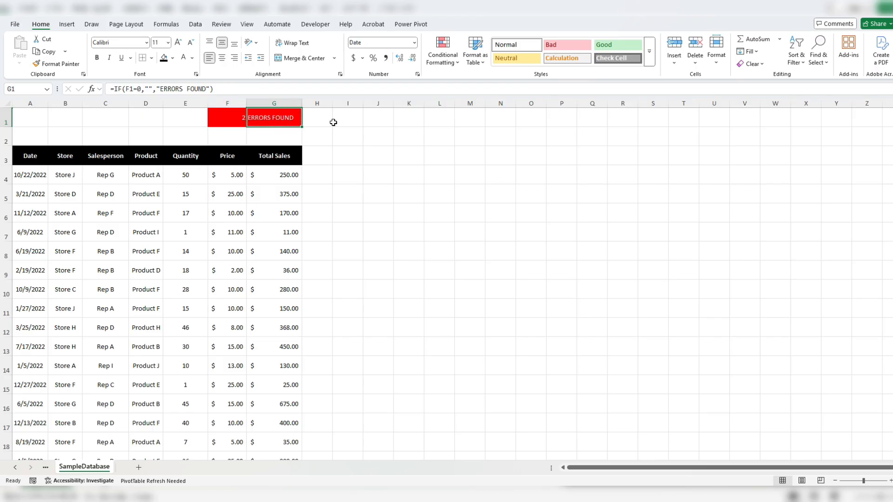
left_click_drag(235, 115, 284, 119)
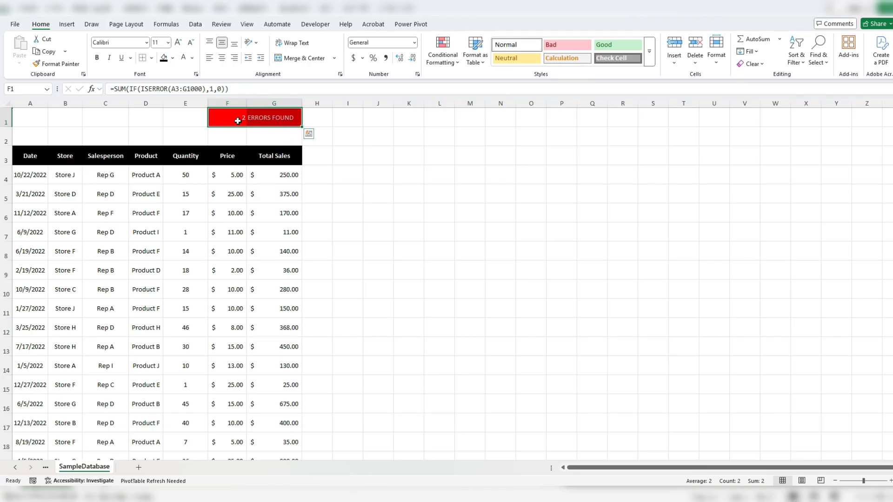
Select only the formula cells containing errors with Go To Special, excluding Numbers, Text and Logicals, and cycle through the selected cells
left_click(283, 159)
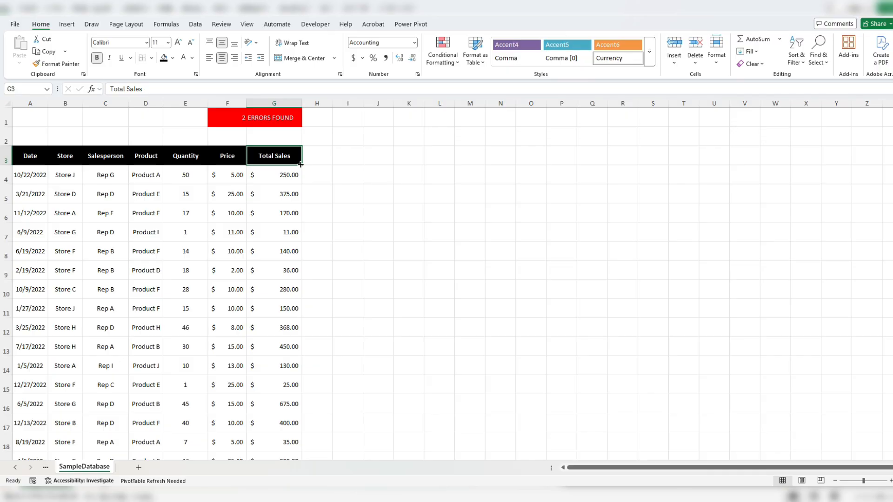
key("ctrl+g")
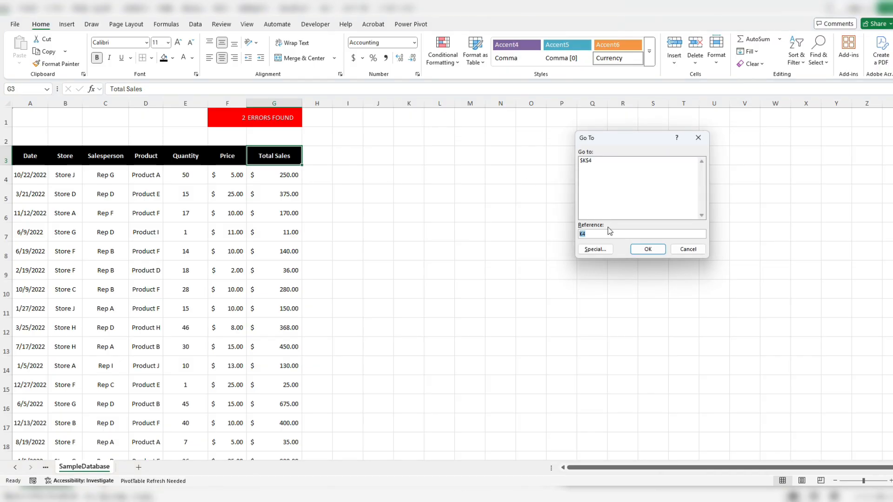
left_click(601, 250)
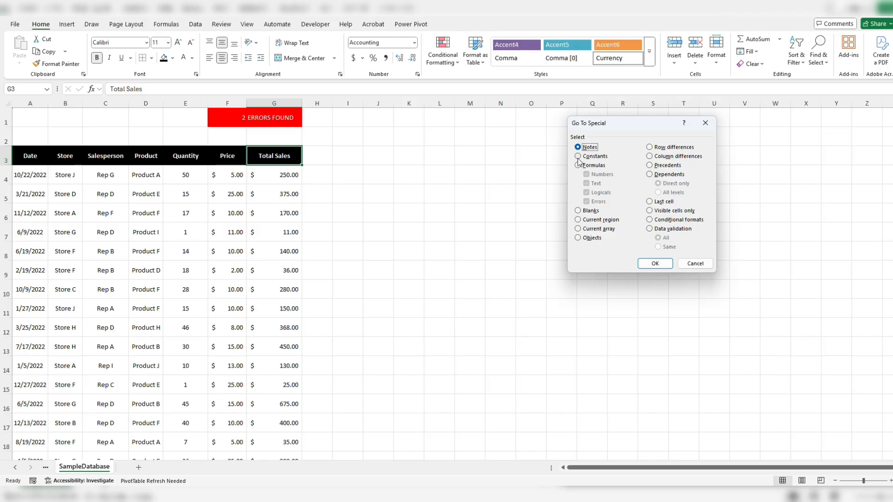
left_click(590, 166)
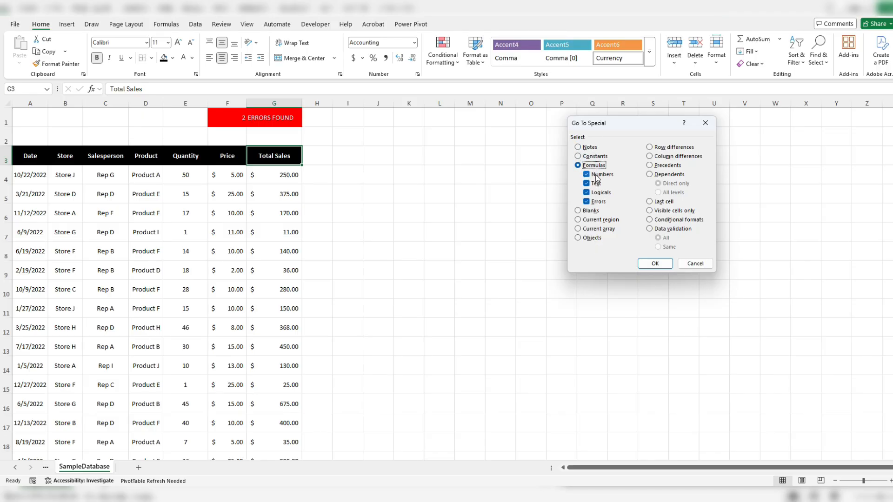
left_click(597, 175)
left_click(597, 184)
left_click(596, 193)
left_click(661, 262)
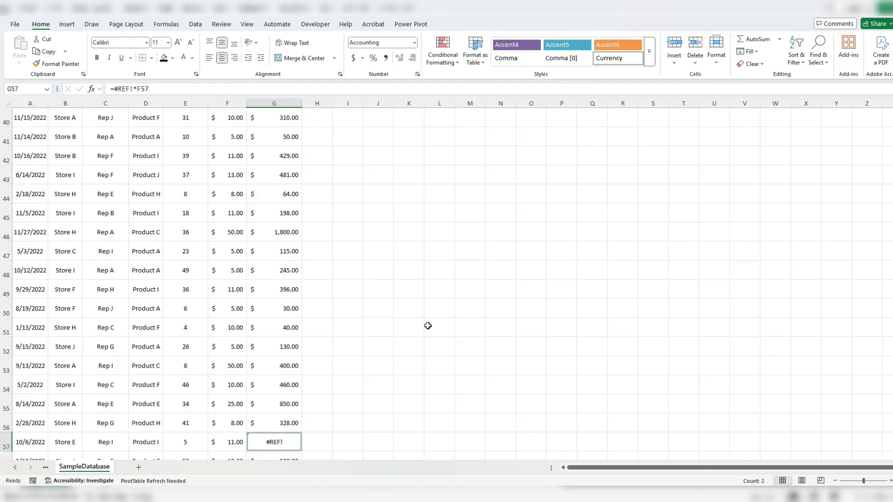
key("Return")
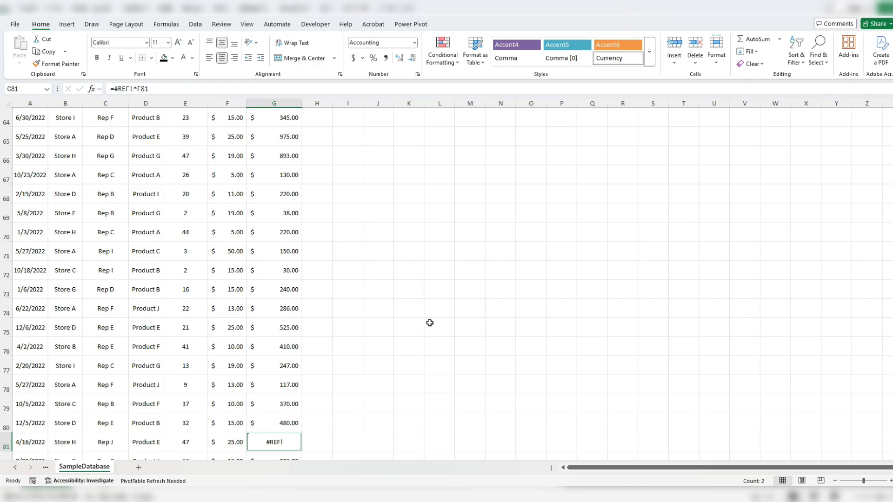
key("Return")
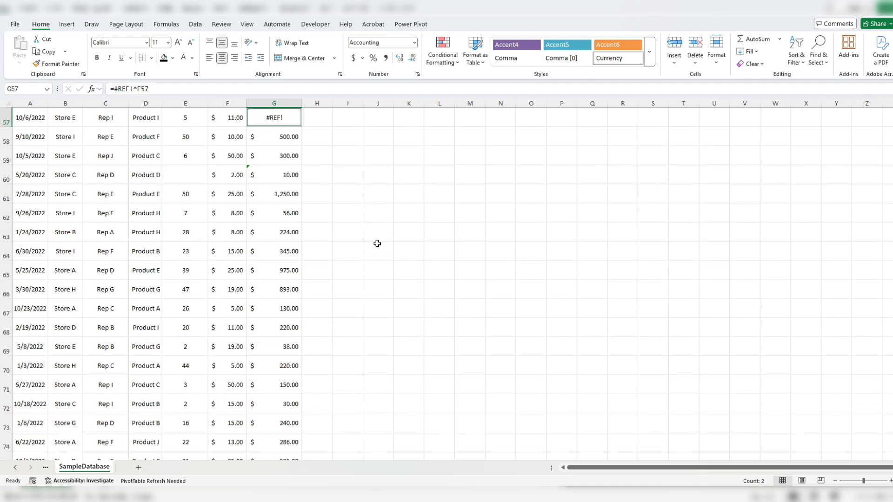
Refill the Total Sales formula =E4*F4 from cell G4 down the entire column to overwrite the broken formulas
scroll(368, 238, "up", 16)
scroll(358, 233, "up", 3)
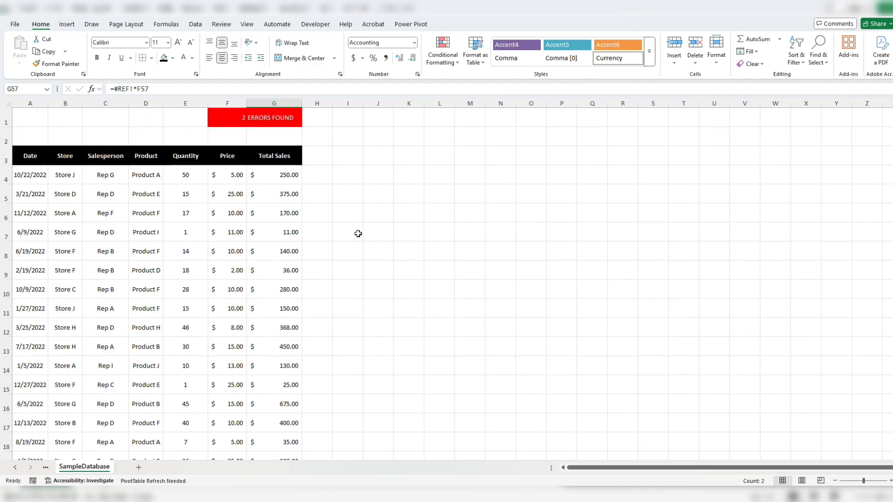
left_click(277, 173)
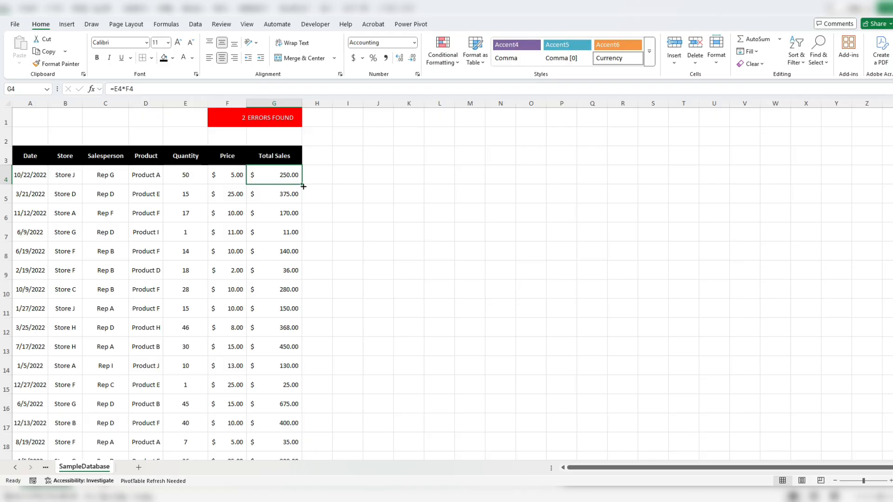
double_click(304, 186)
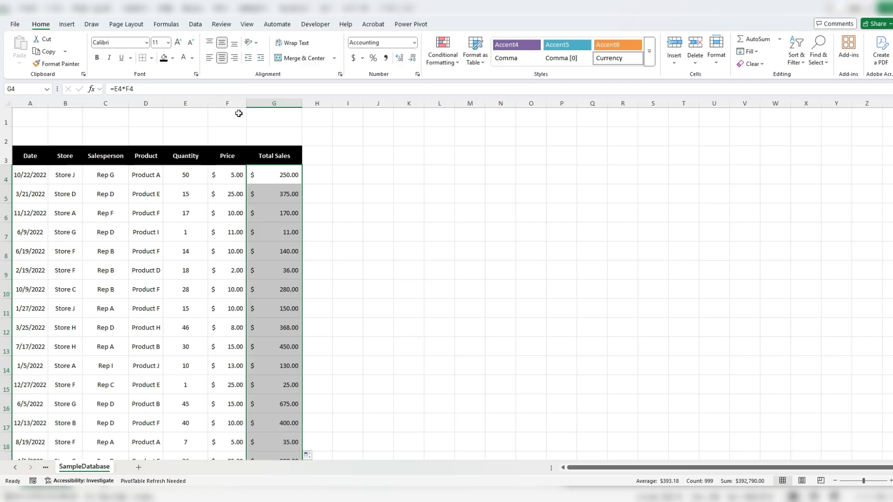
Search the sheet for formula cells containing only errors with Go To Special, starting from cell G4
left_click(288, 170)
key("ctrl+g")
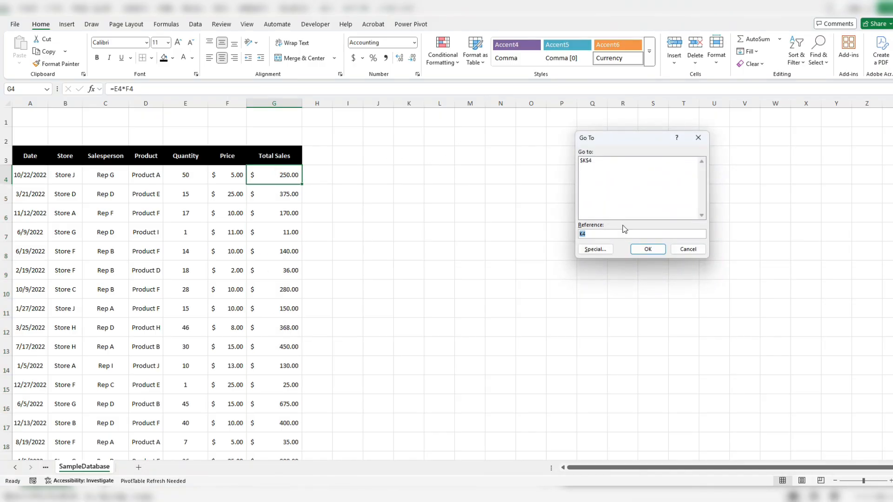
left_click(596, 248)
left_click(593, 165)
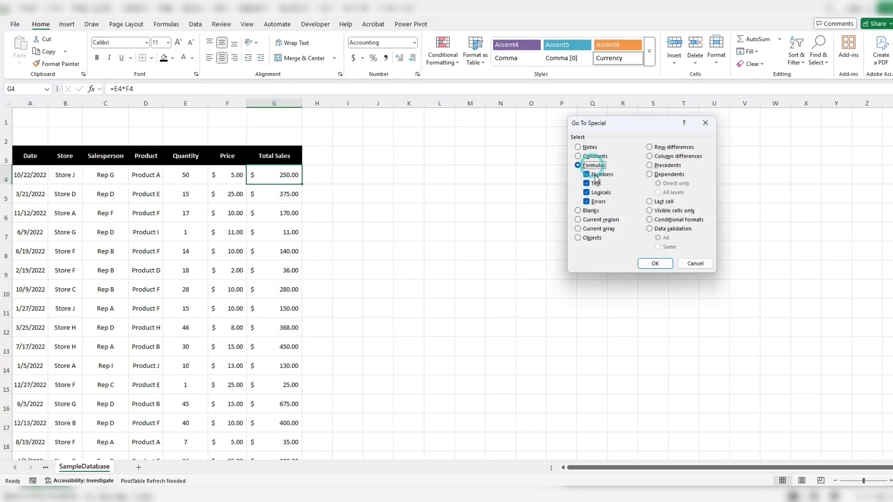
left_click(596, 177)
left_click(655, 264)
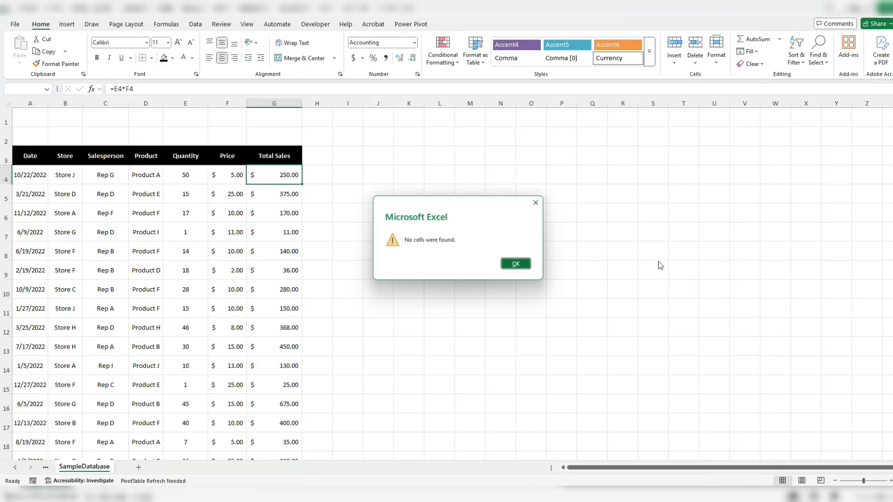
left_click(518, 265)
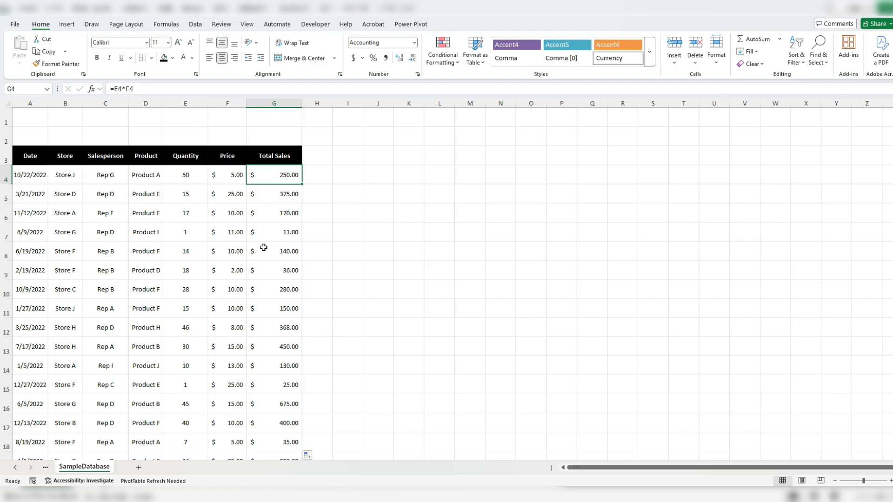
Move the quantity in cell E7 onto cell E11, replacing the data already there
left_click(200, 235)
left_click_drag(206, 237, 207, 318)
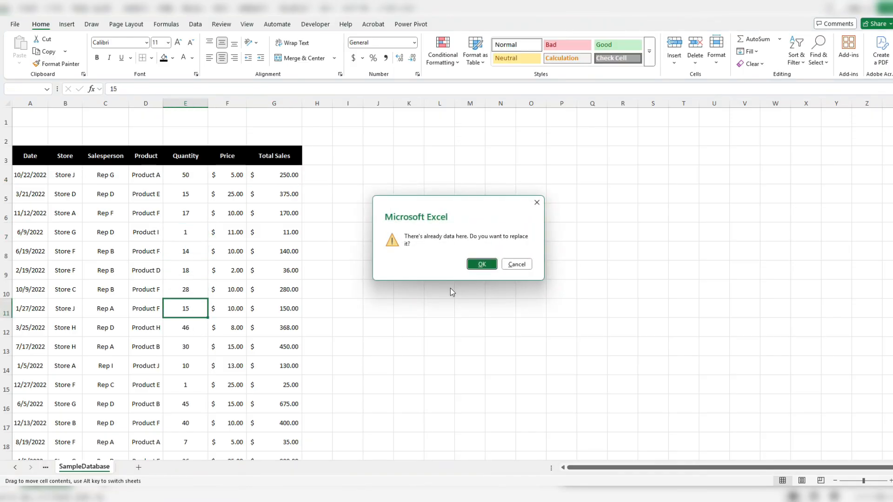
left_click(475, 263)
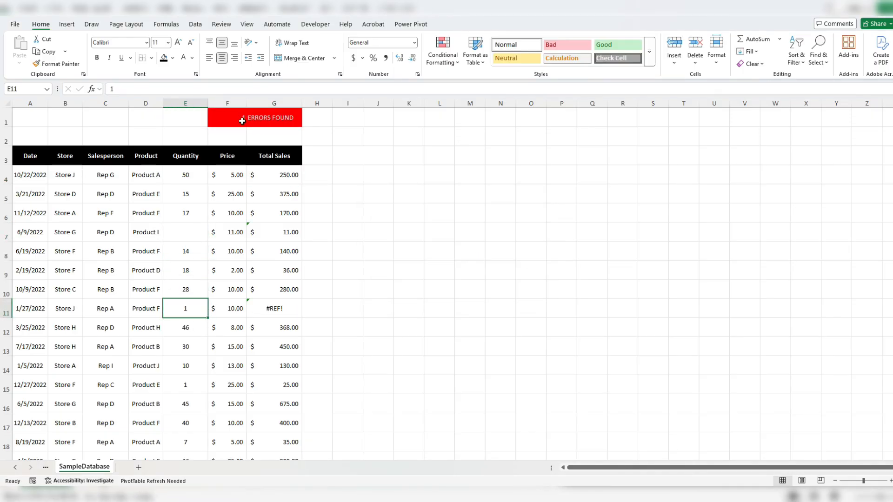